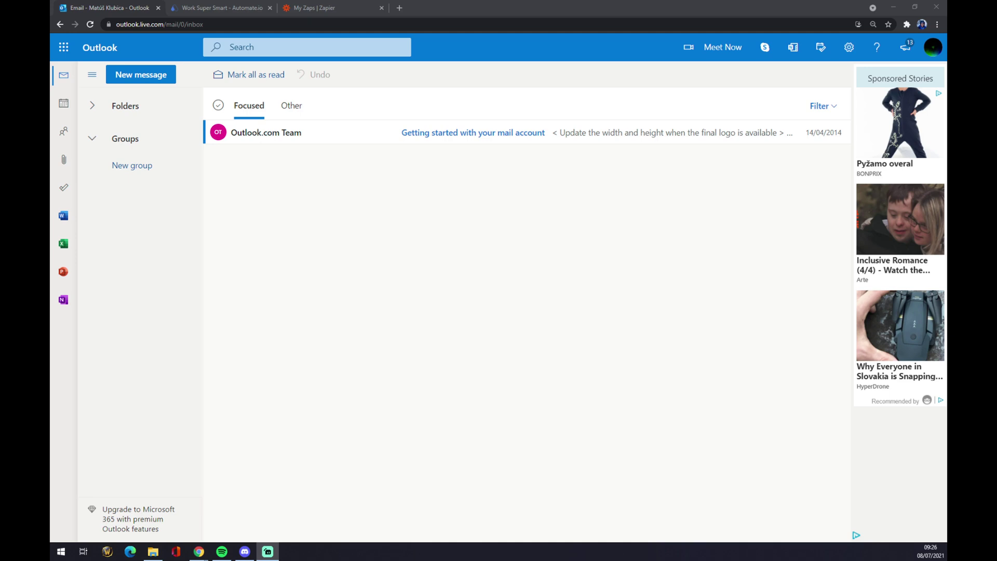
- Switch from the Outlook inbox to the 'Work Super Smart - Automate.io' browser tab
{"action": "left_click", "coordinate": [382, 208]}
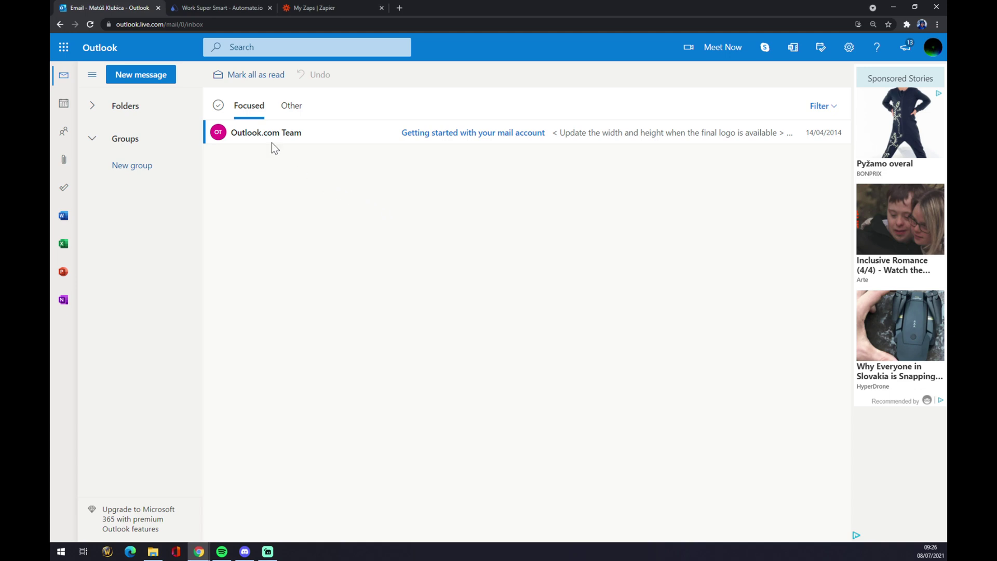
{"action": "left_click", "coordinate": [180, 14]}
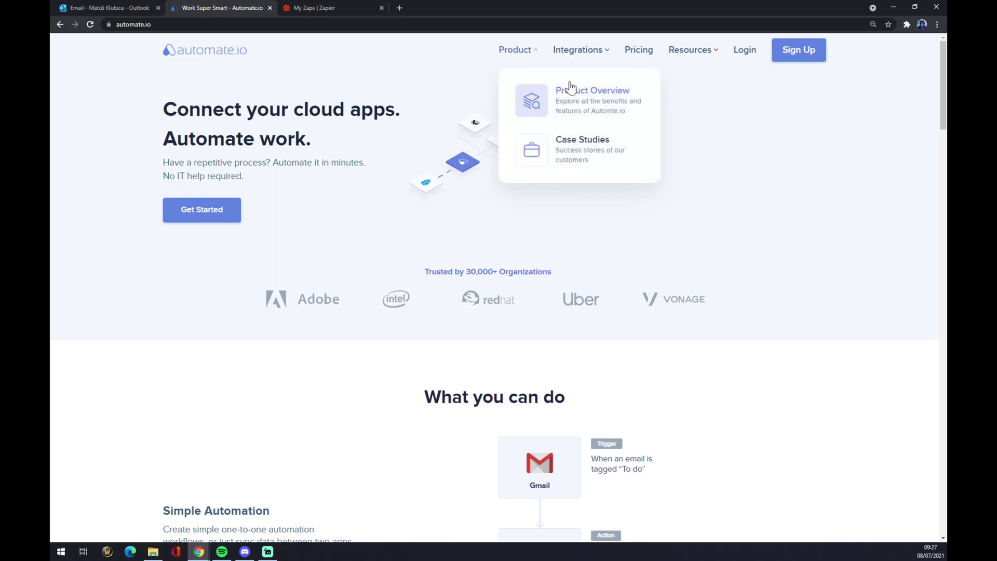
- Browse all app categories, search 'outloo', and open the Microsoft Outlook integrations page
{"action": "mouse_move", "coordinate": [576, 65]}
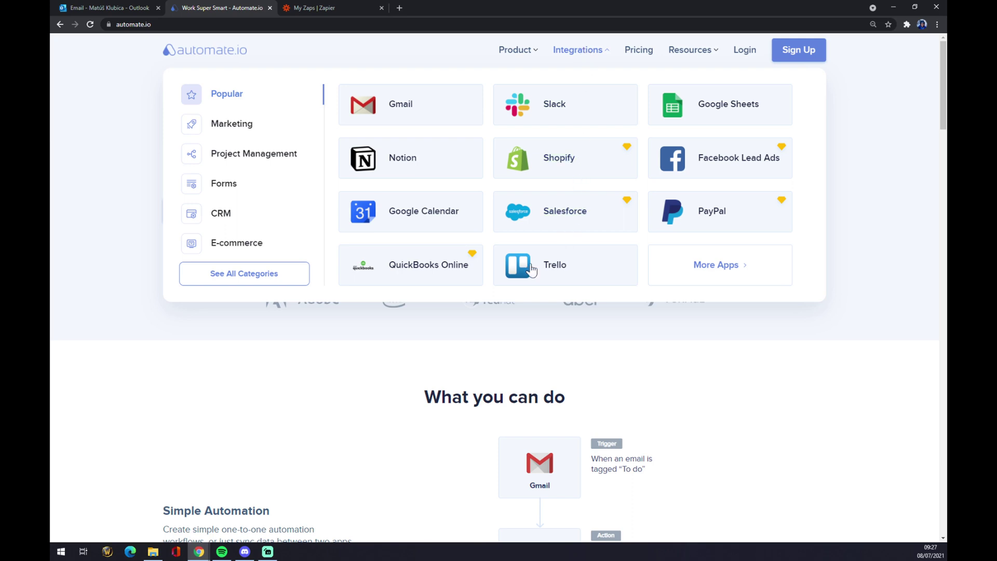
{"action": "left_click", "coordinate": [263, 283]}
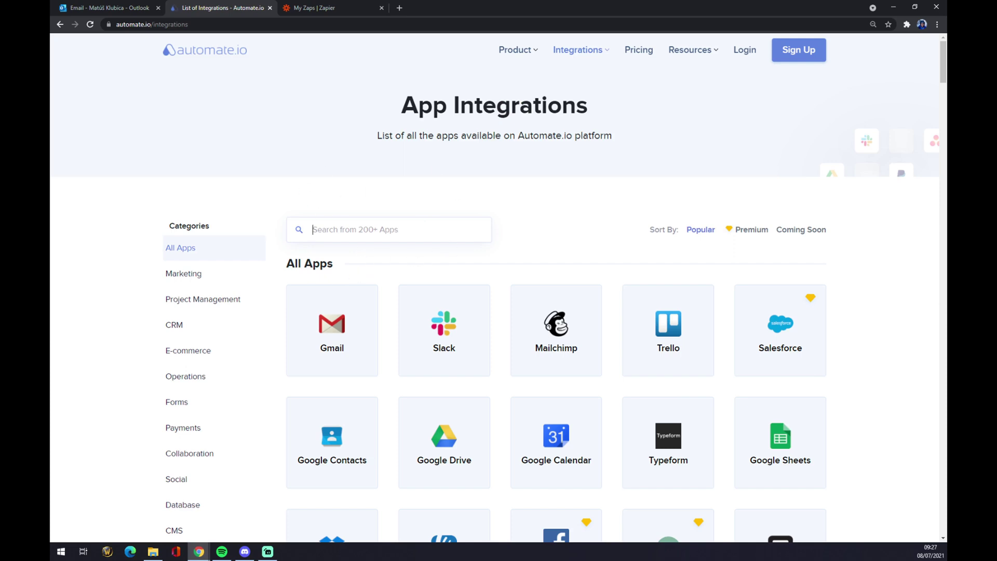
{"action": "type", "text": "outloo"}
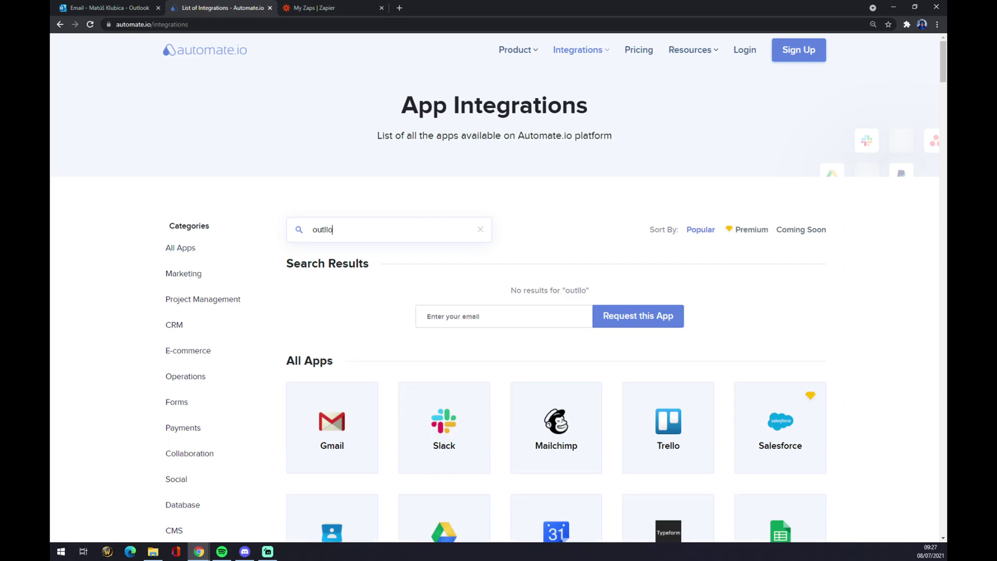
{"action": "left_click", "coordinate": [351, 325]}
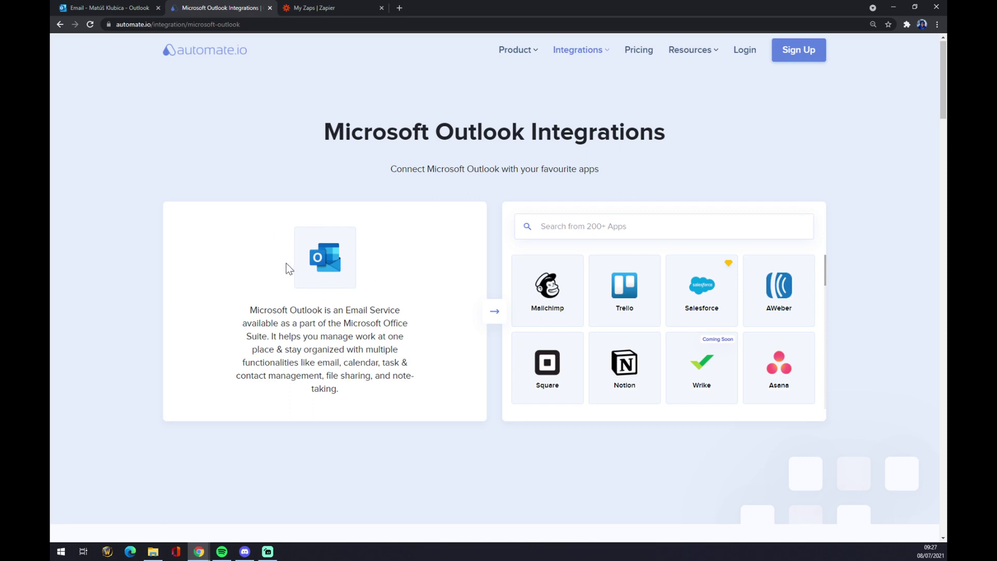
- Search 'jira', open the Jira–Outlook integration page, and scroll to Create your own Integration
{"action": "left_click", "coordinate": [525, 222]}
{"action": "type", "text": "jira"}
{"action": "left_click", "coordinate": [568, 283]}
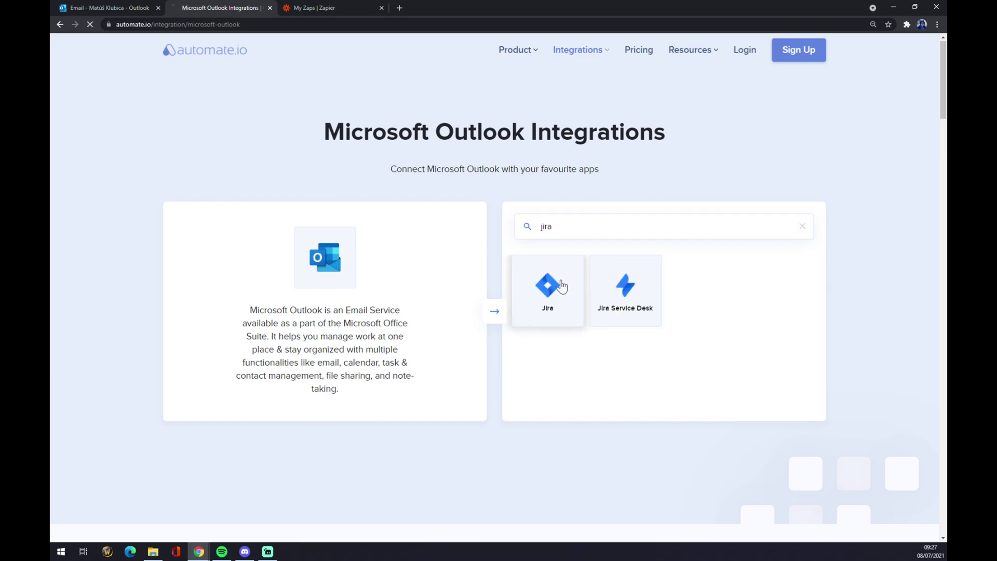
{"action": "scroll", "coordinate": [291, 200], "scroll_direction": "down", "scroll_amount": 5}
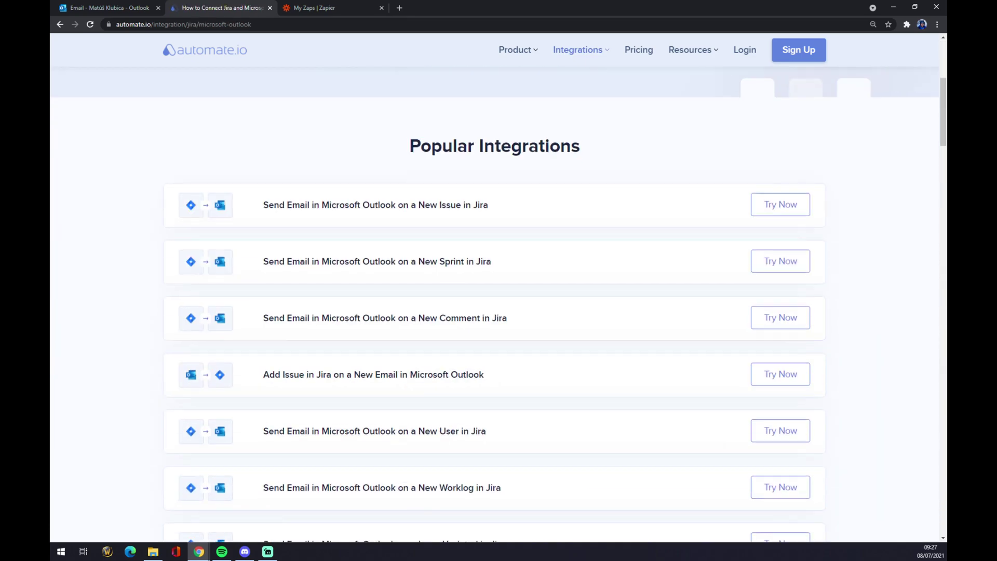
{"action": "scroll", "coordinate": [286, 191], "scroll_direction": "down", "scroll_amount": 3}
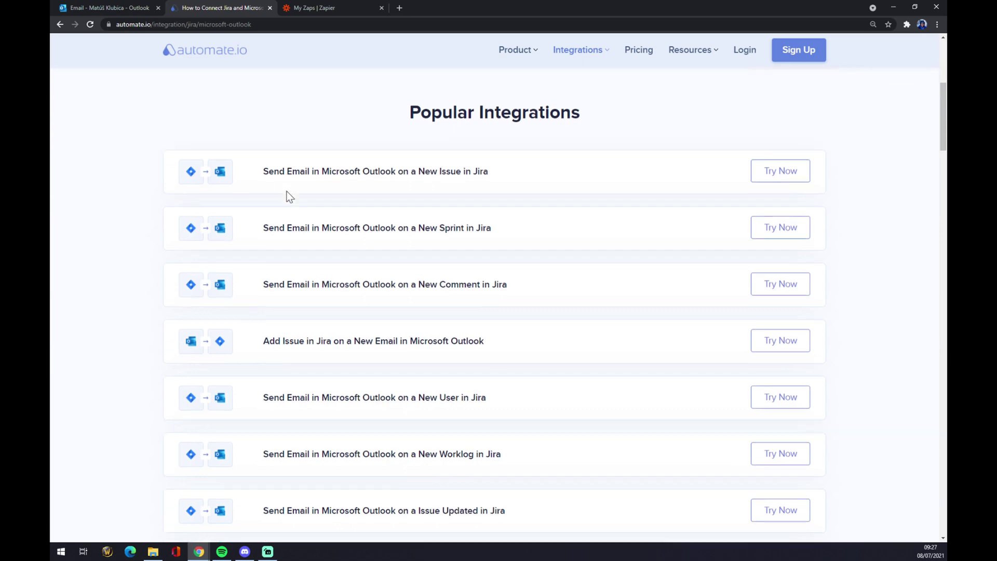
{"action": "scroll", "coordinate": [287, 191], "scroll_direction": "up", "scroll_amount": 4}
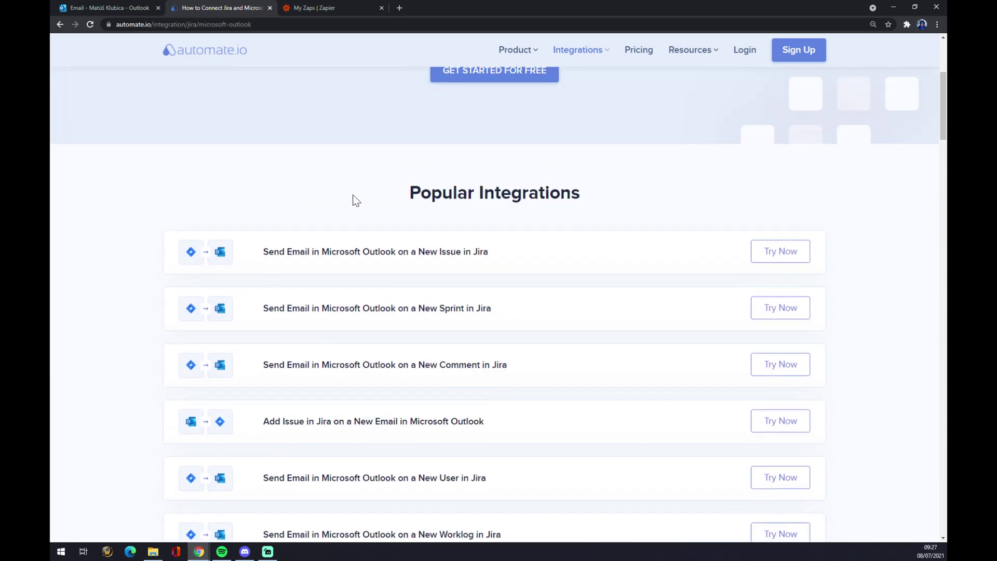
{"action": "scroll", "coordinate": [353, 196], "scroll_direction": "down", "scroll_amount": 2}
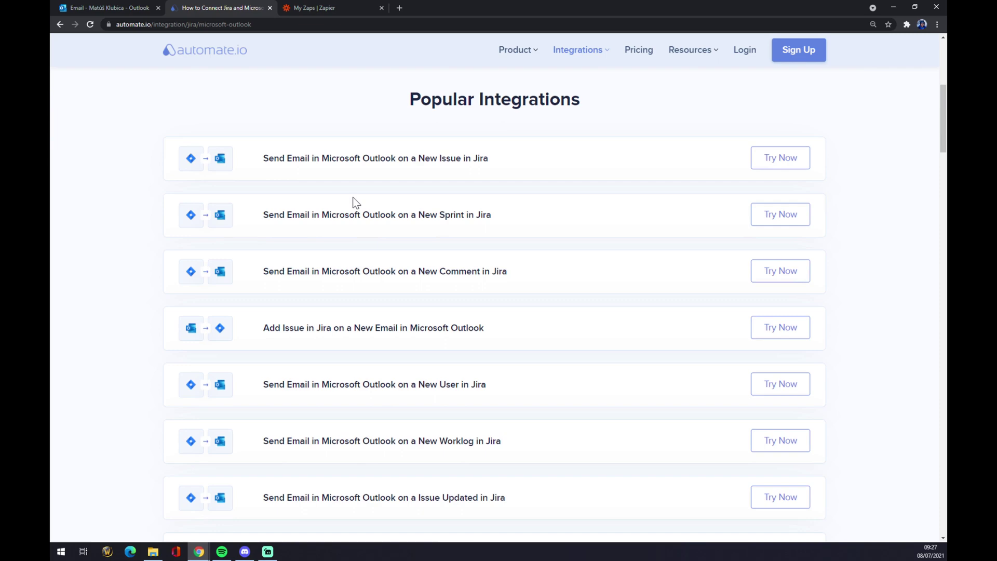
{"action": "scroll", "coordinate": [353, 202], "scroll_direction": "down", "scroll_amount": 2}
{"action": "scroll", "coordinate": [353, 202], "scroll_direction": "down", "scroll_amount": 3}
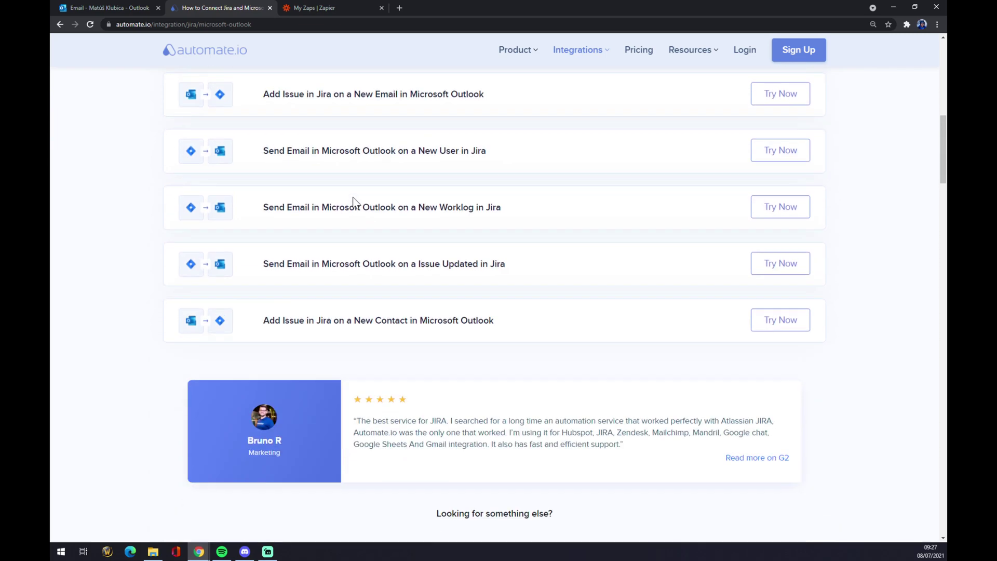
{"action": "scroll", "coordinate": [353, 199], "scroll_direction": "down", "scroll_amount": 8}
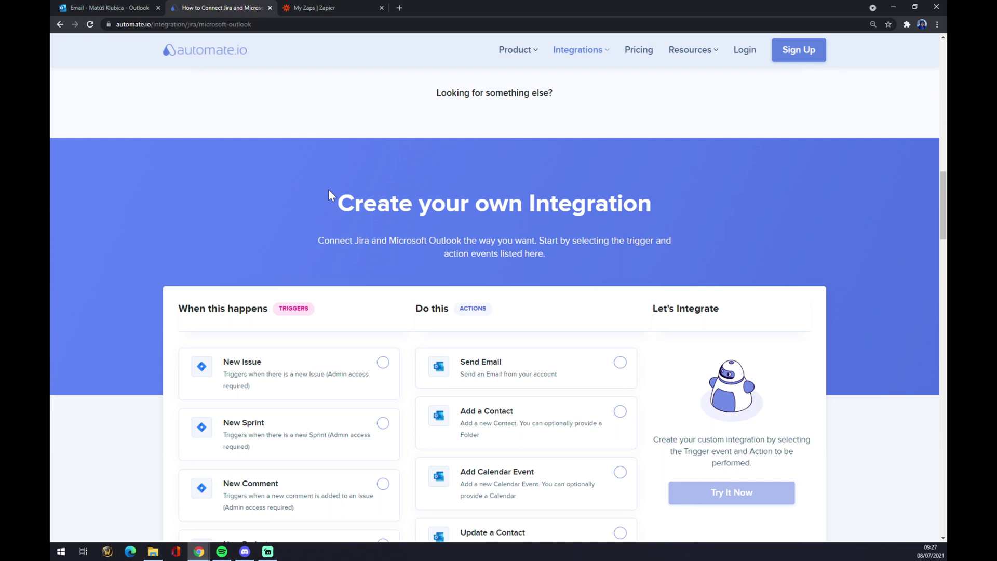
- In the Create your own Integration builder, select Outlook's New Email trigger
{"action": "left_click_drag", "start_coordinate": [328, 189], "coordinate": [674, 195]}
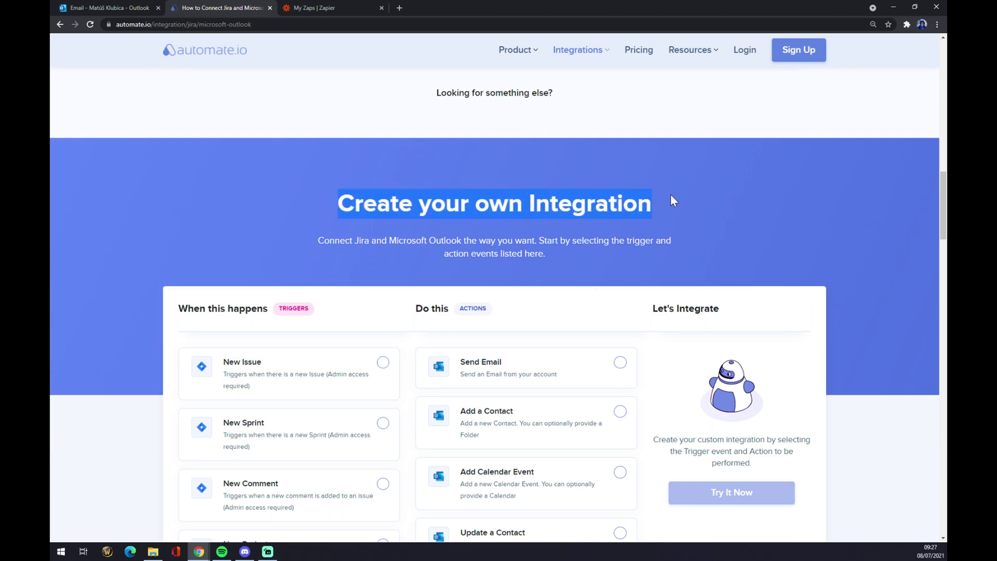
{"action": "scroll", "coordinate": [447, 203], "scroll_direction": "down", "scroll_amount": 3}
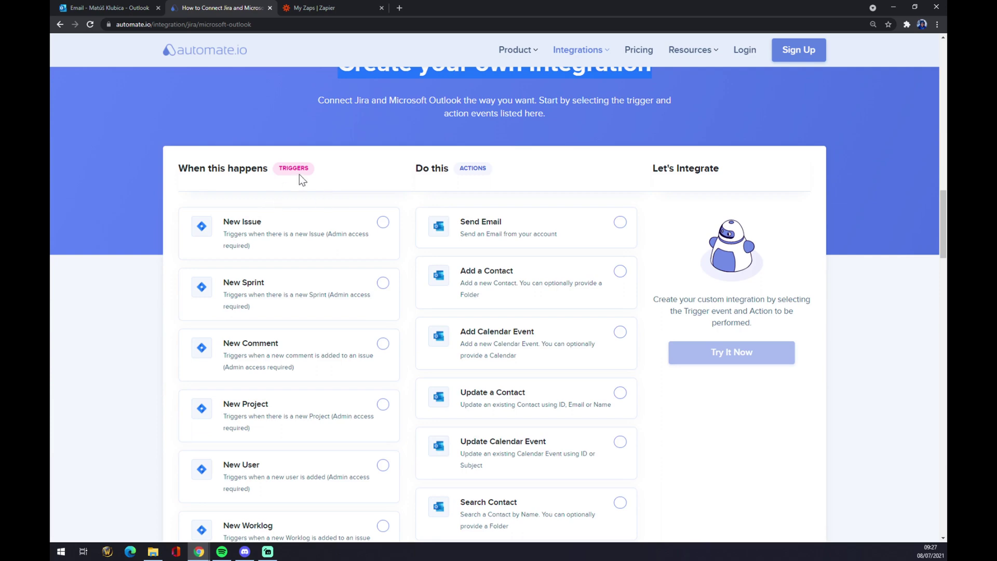
{"action": "left_click_drag", "start_coordinate": [299, 173], "coordinate": [285, 170]}
{"action": "scroll", "coordinate": [307, 179], "scroll_direction": "down", "scroll_amount": 6}
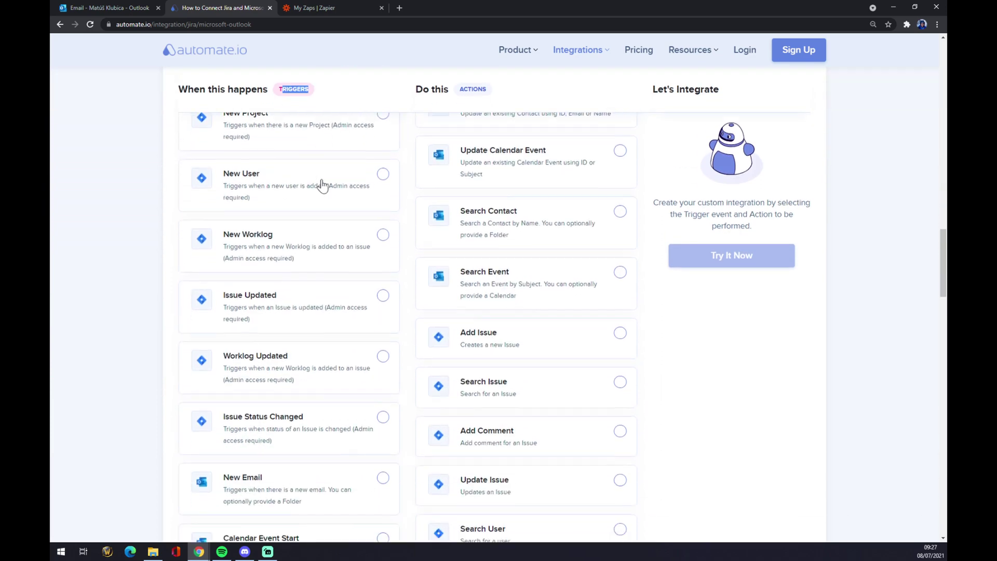
{"action": "scroll", "coordinate": [321, 185], "scroll_direction": "down", "scroll_amount": 4}
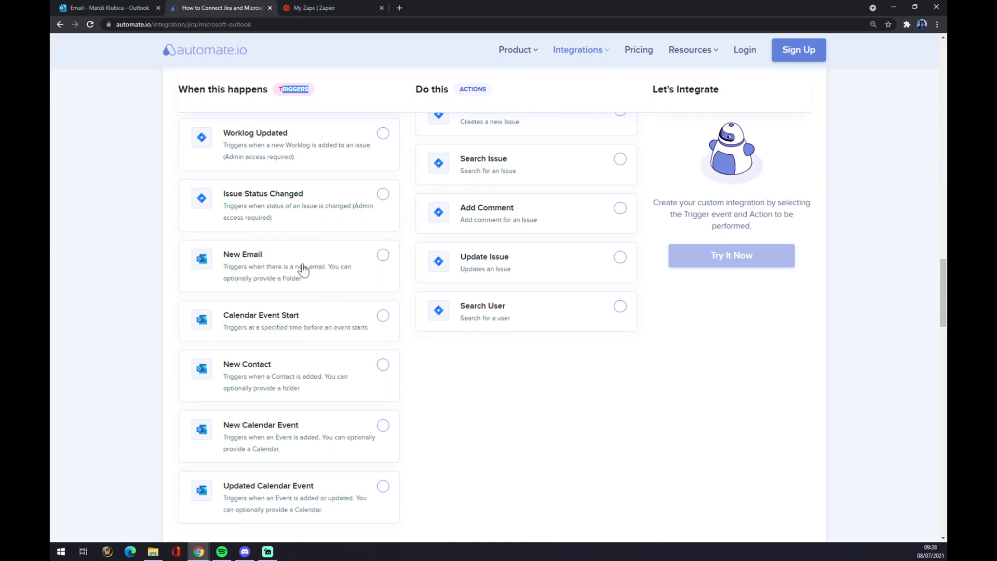
{"action": "scroll", "coordinate": [296, 289], "scroll_direction": "down", "scroll_amount": 2}
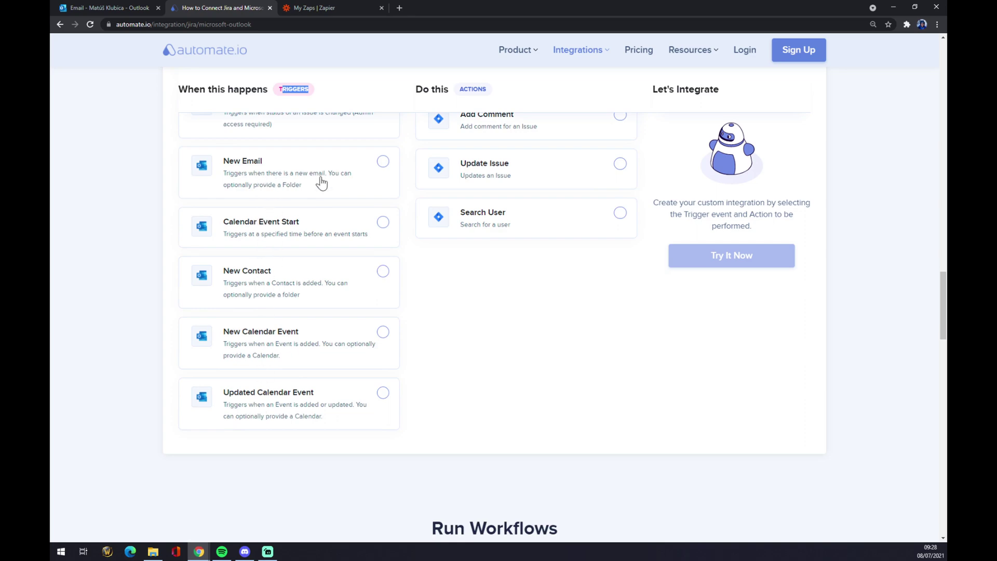
{"action": "left_click", "coordinate": [372, 176]}
- Select Jira's Add Issue action, then go to the 'My Zaps | Zapier' tab
{"action": "scroll", "coordinate": [372, 176], "scroll_direction": "up", "scroll_amount": 10}
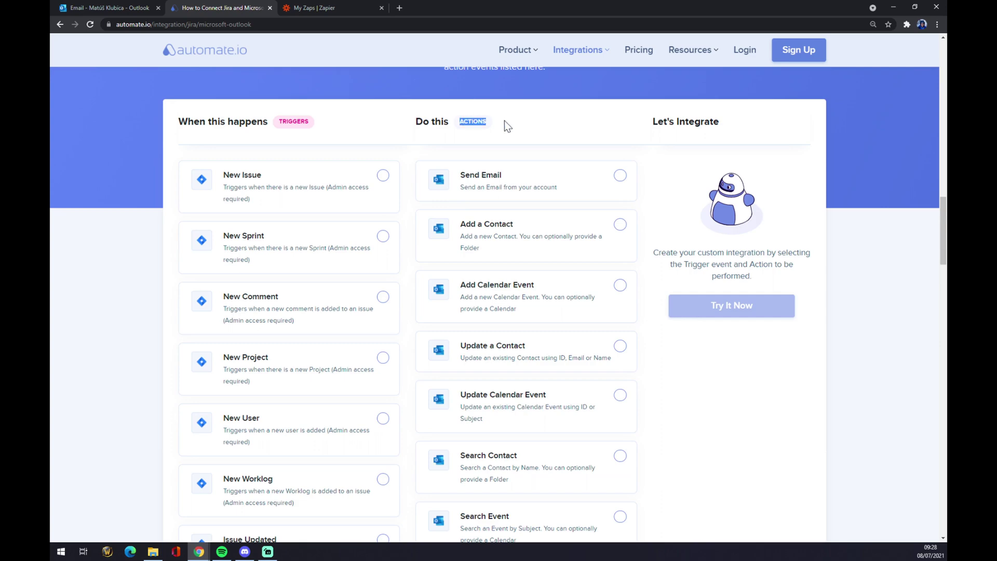
{"action": "scroll", "coordinate": [549, 229], "scroll_direction": "down", "scroll_amount": 8}
{"action": "scroll", "coordinate": [524, 224], "scroll_direction": "up", "scroll_amount": 10}
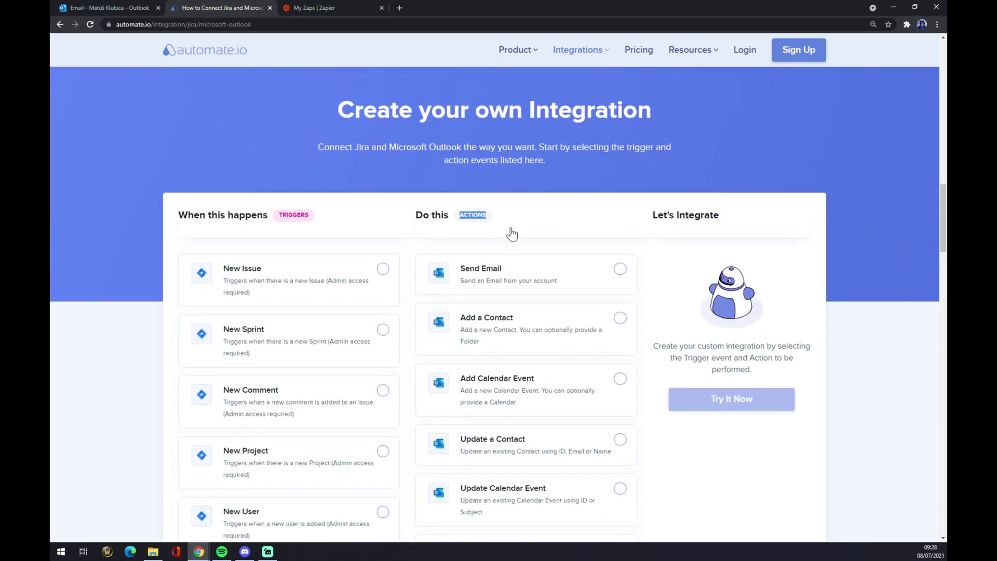
{"action": "scroll", "coordinate": [511, 234], "scroll_direction": "down", "scroll_amount": 14}
{"action": "scroll", "coordinate": [507, 237], "scroll_direction": "up", "scroll_amount": 4}
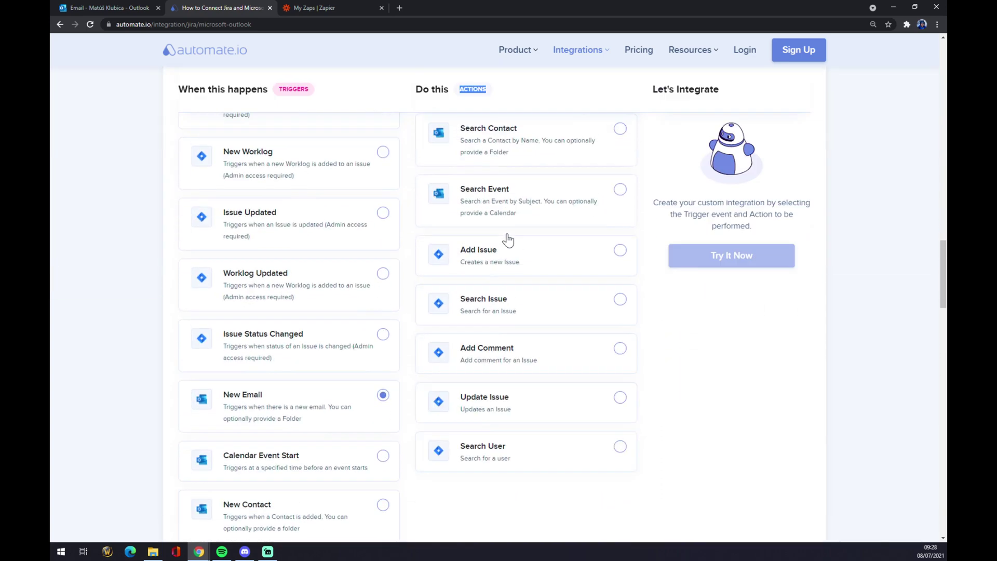
{"action": "left_click", "coordinate": [447, 266]}
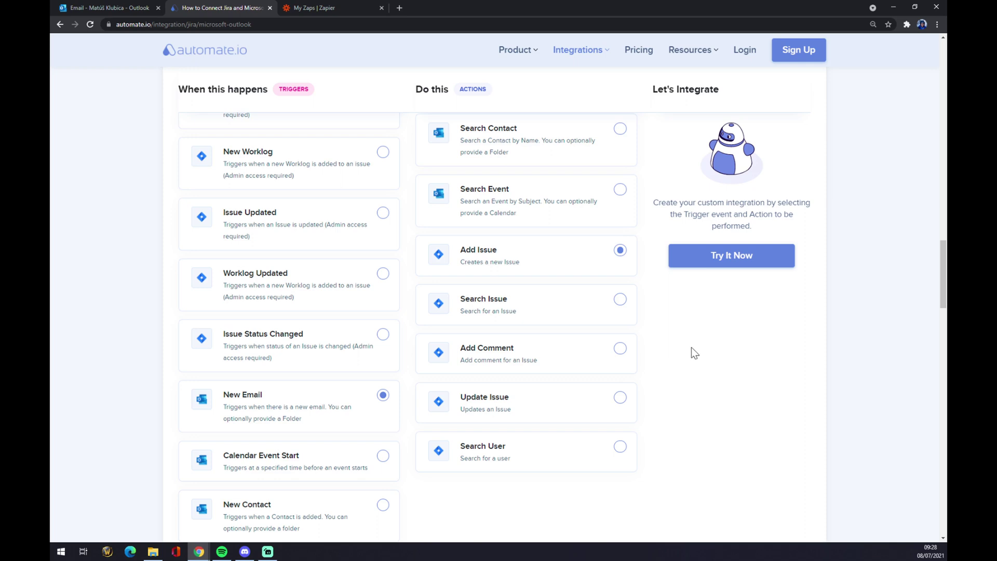
{"action": "left_click", "coordinate": [330, 7]}
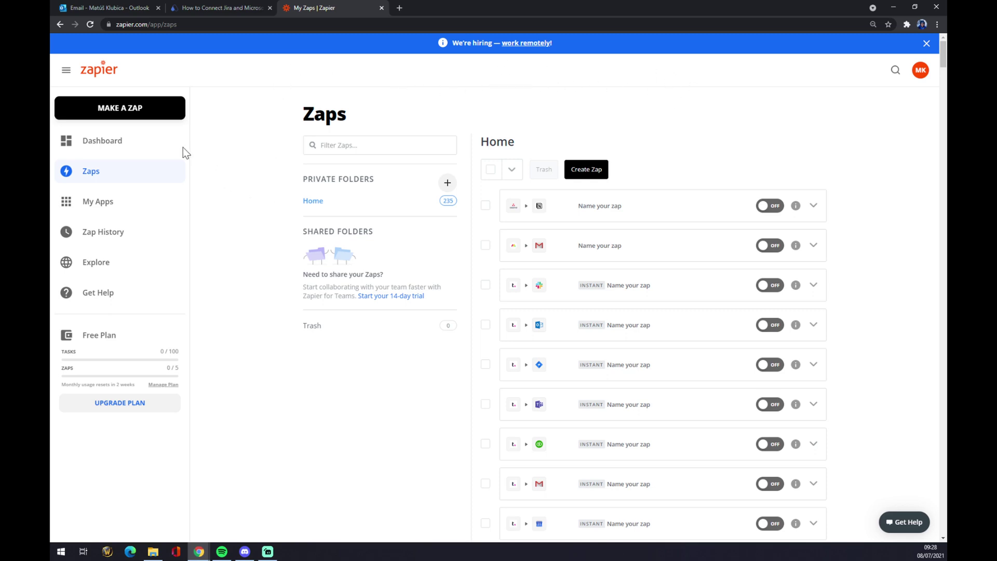
- Make a new zap and name it 'outlook to jira'
{"action": "left_click", "coordinate": [106, 111]}
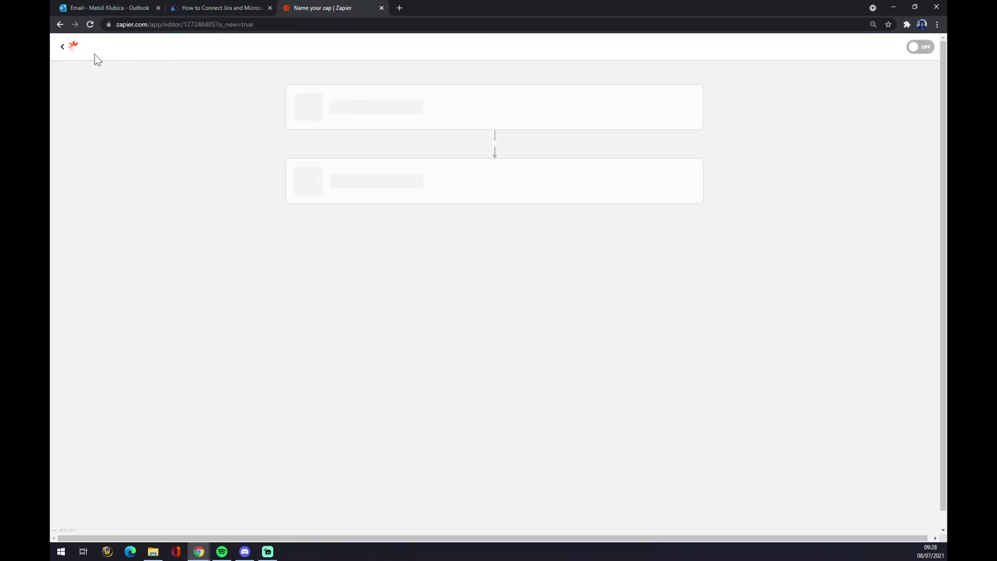
{"action": "left_click", "coordinate": [133, 67]}
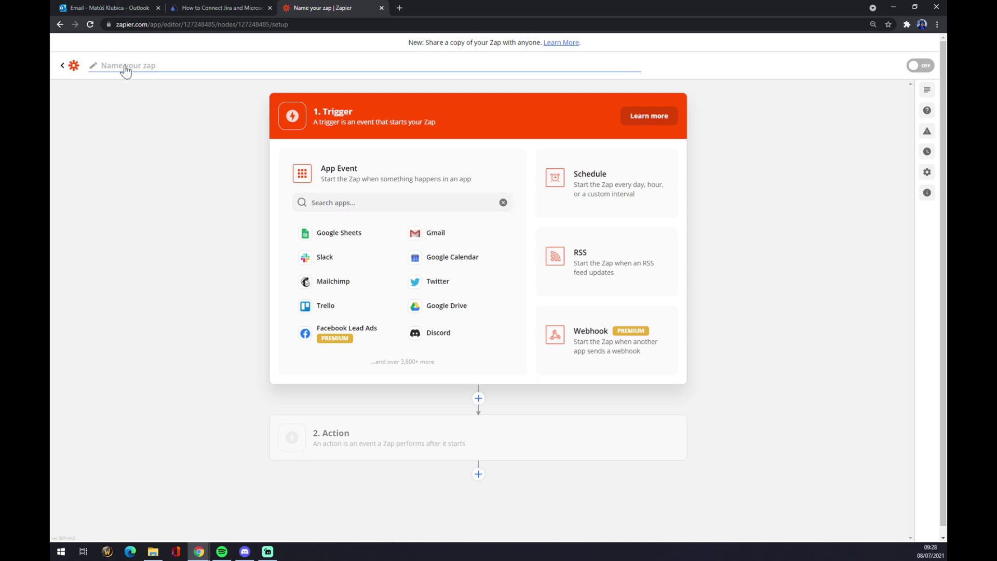
{"action": "type", "text": "outlook to jira"}
{"action": "key", "text": "Return"}
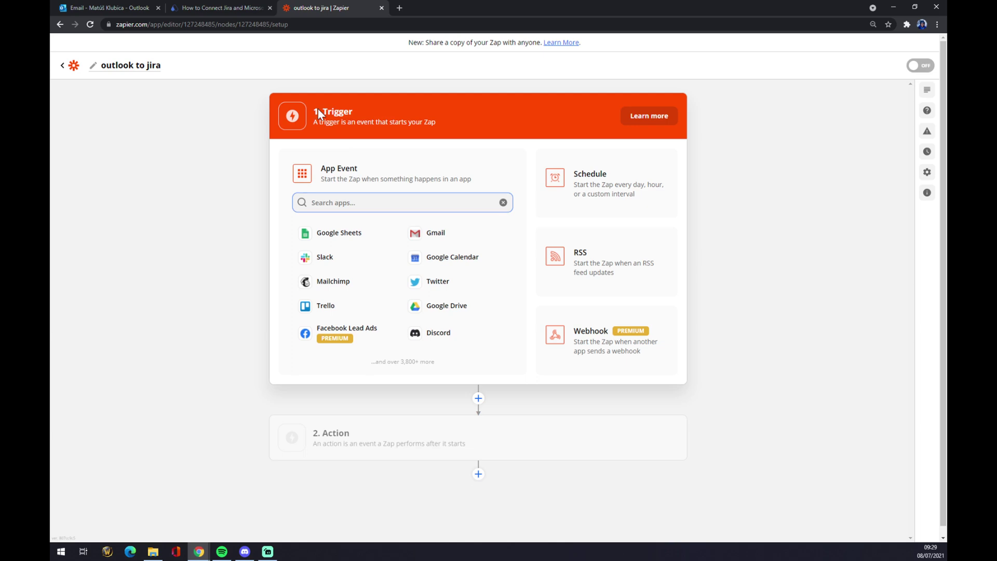
- Set the trigger to Microsoft Outlook with the New Email event
{"action": "triple_click", "coordinate": [360, 112]}
{"action": "left_click", "coordinate": [363, 179]}
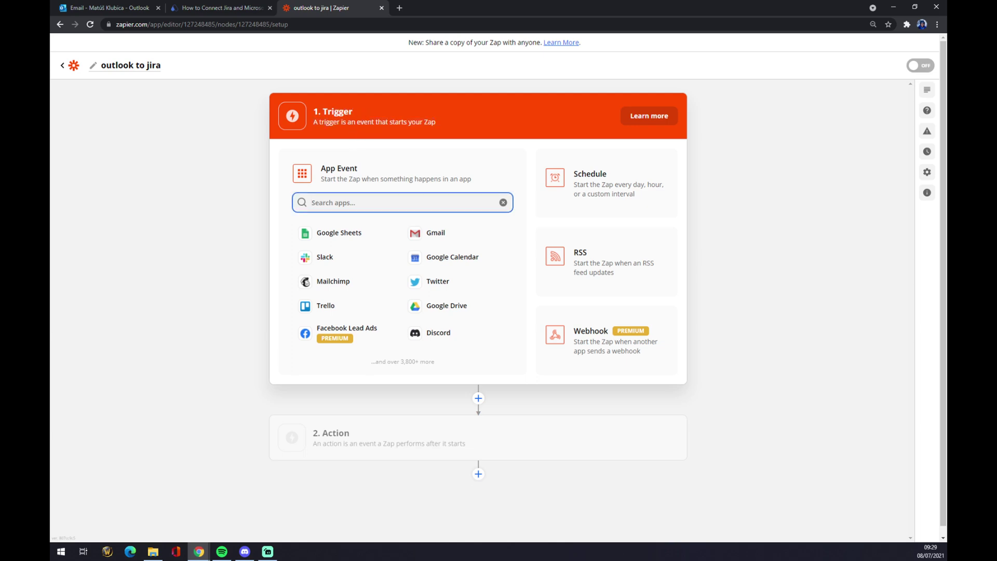
{"action": "type", "text": "outlook"}
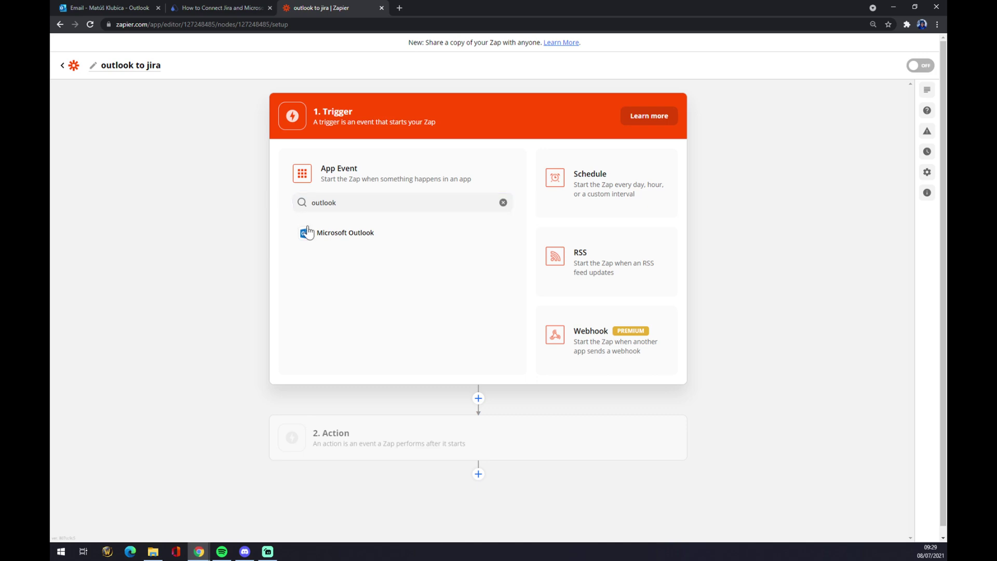
{"action": "left_click", "coordinate": [306, 232]}
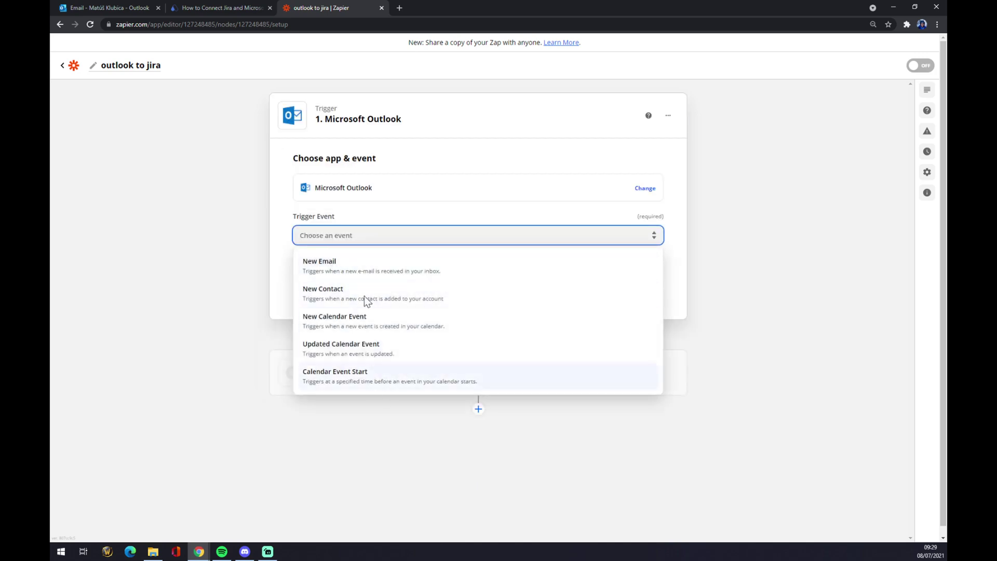
{"action": "left_click", "coordinate": [361, 267]}
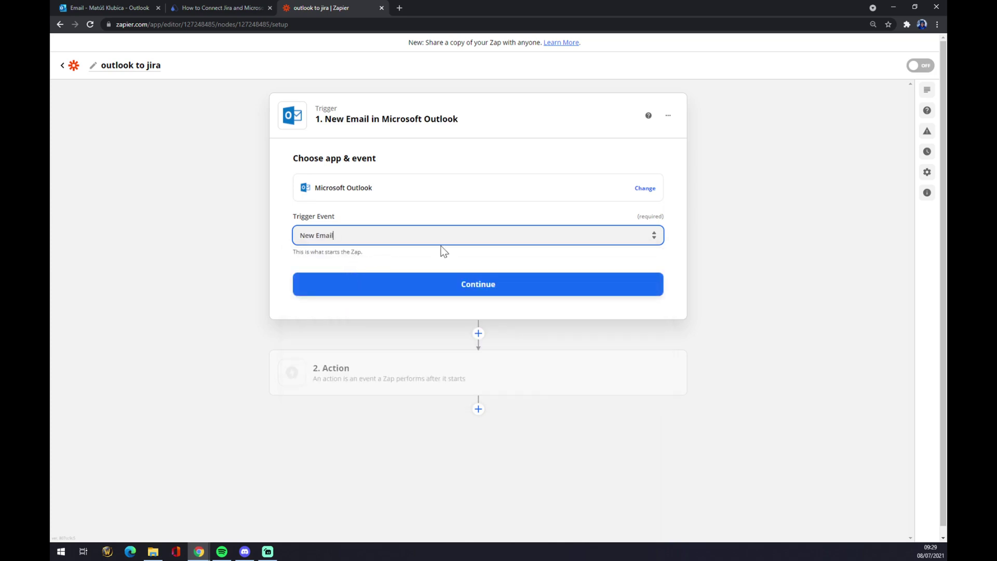
{"action": "left_click", "coordinate": [500, 284]}
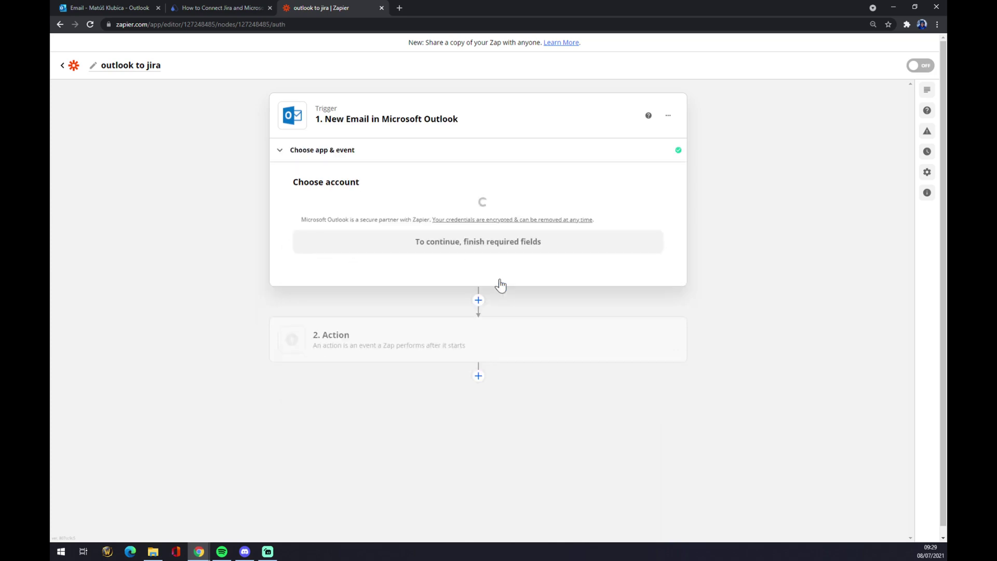
- Use the already connected Outlook account for the trigger
{"action": "left_click", "coordinate": [340, 224]}
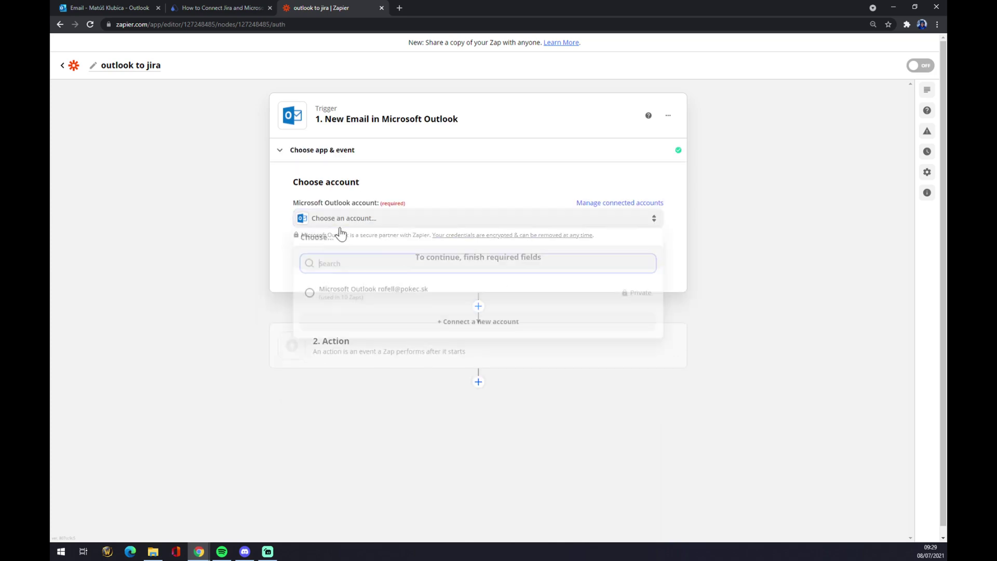
{"action": "left_click", "coordinate": [382, 300]}
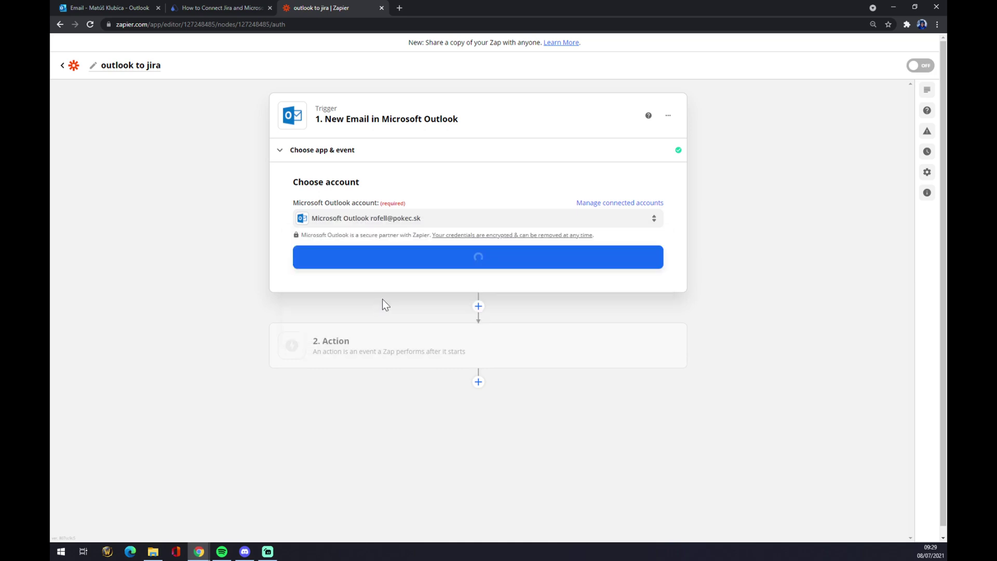
{"action": "left_click", "coordinate": [445, 264]}
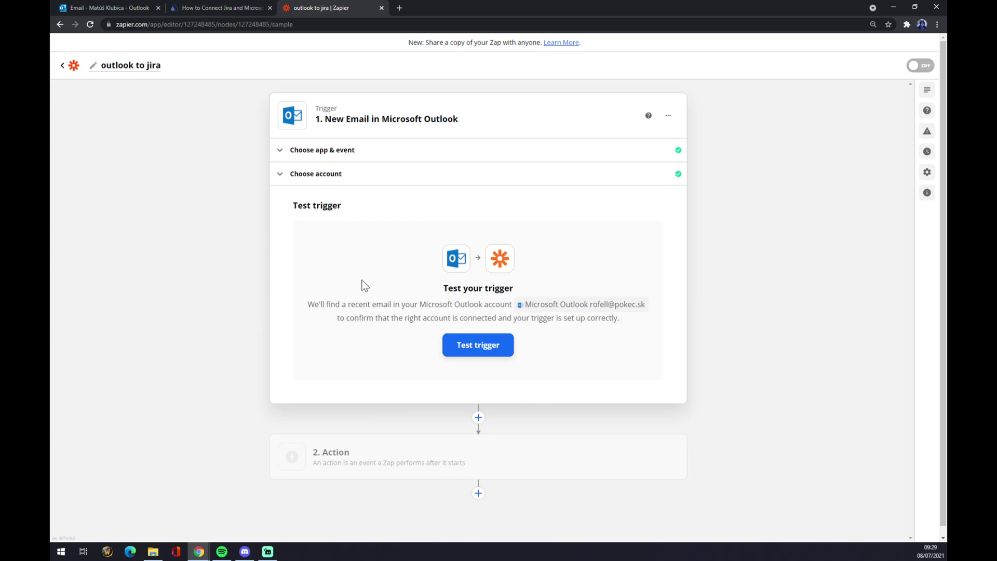
{"action": "left_click", "coordinate": [368, 465]}
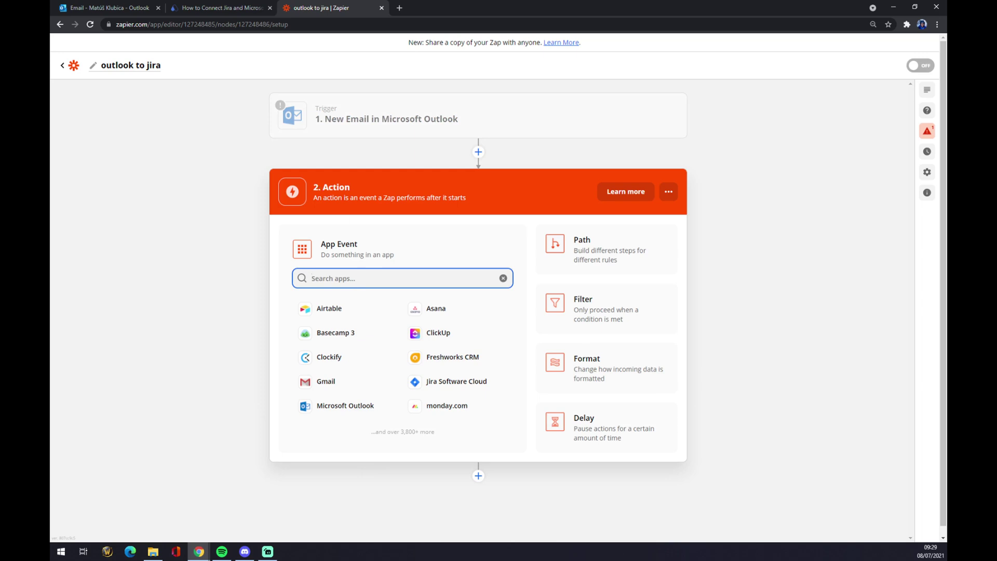
- Make the action Jira Software Cloud's Update Issue event
{"action": "type", "text": "jira"}
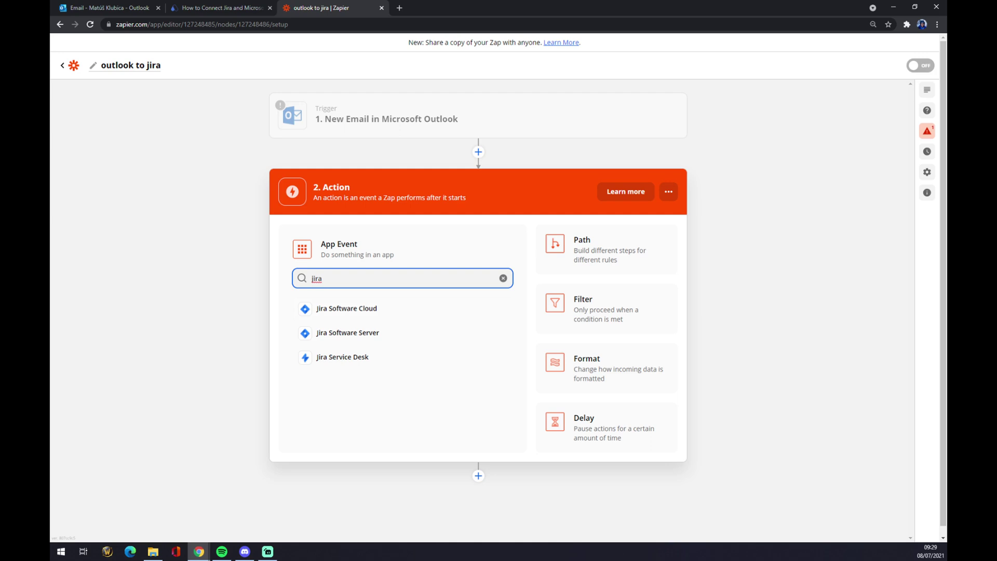
{"action": "left_click", "coordinate": [368, 310]}
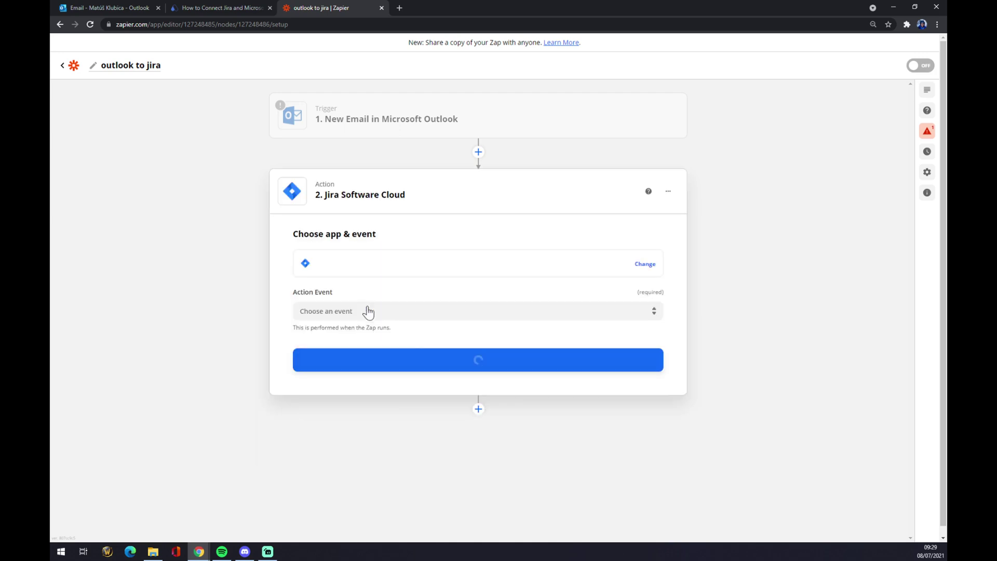
{"action": "left_click", "coordinate": [339, 310]}
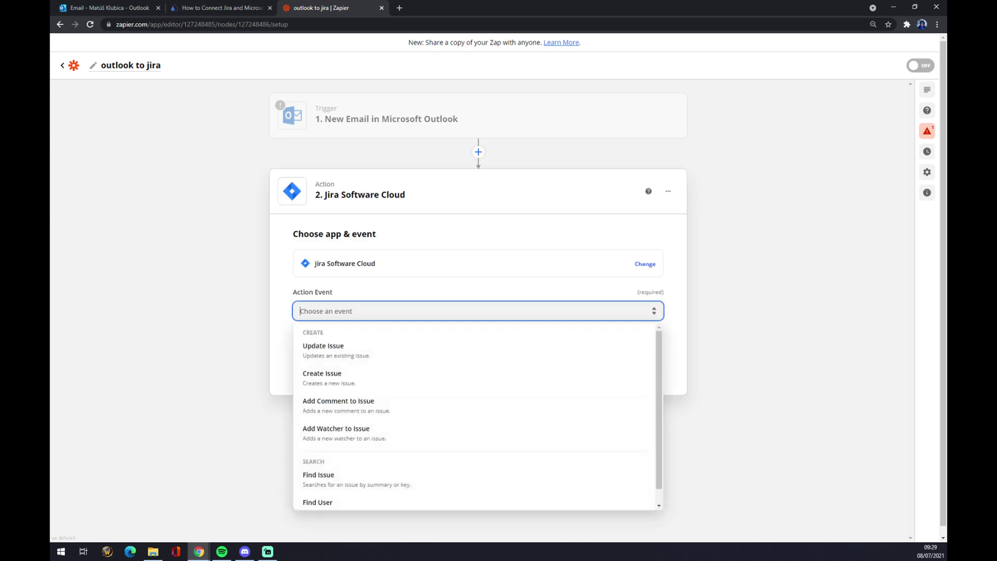
{"action": "left_click", "coordinate": [343, 357]}
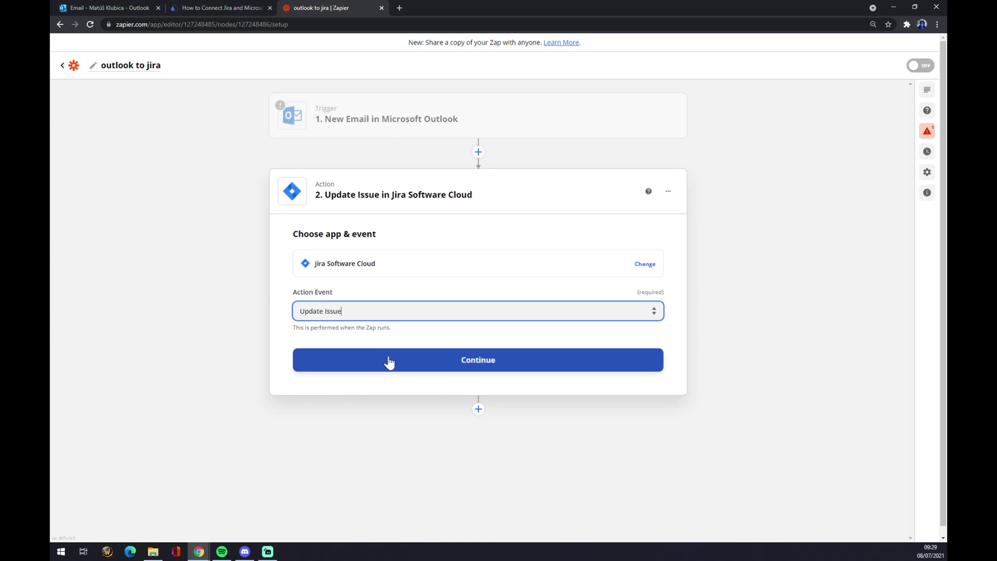
{"action": "left_click", "coordinate": [389, 362]}
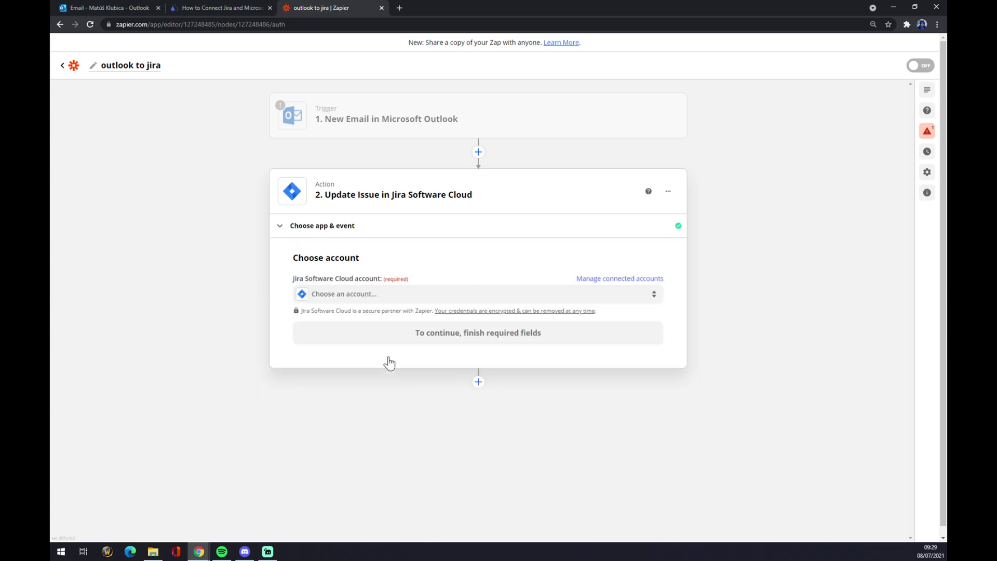